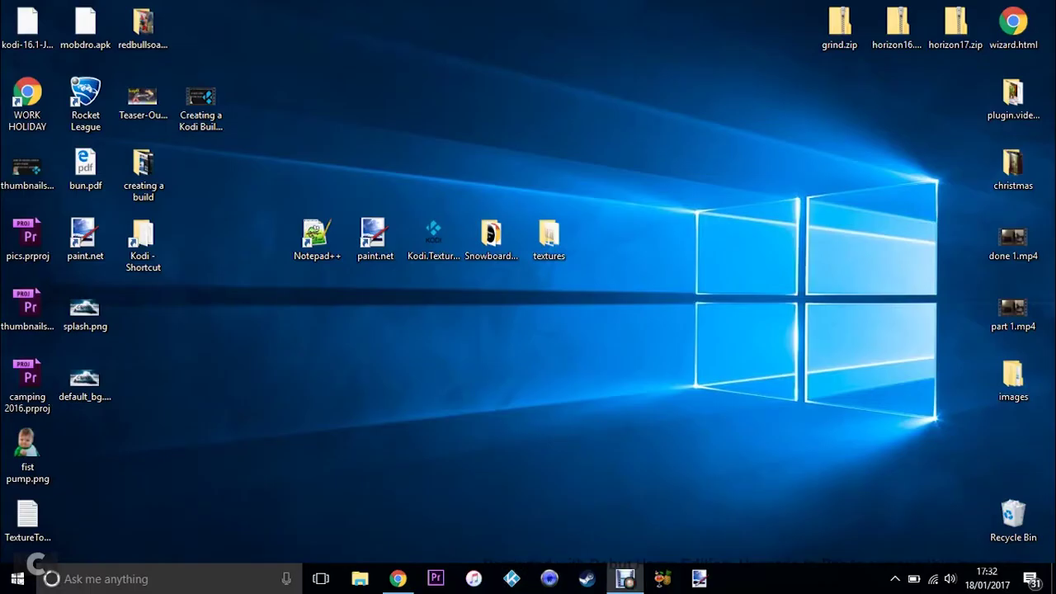
Step: Open the Roaming Kodi folder from Kodi - Shortcut and snap its window to the right half
click(143, 243)
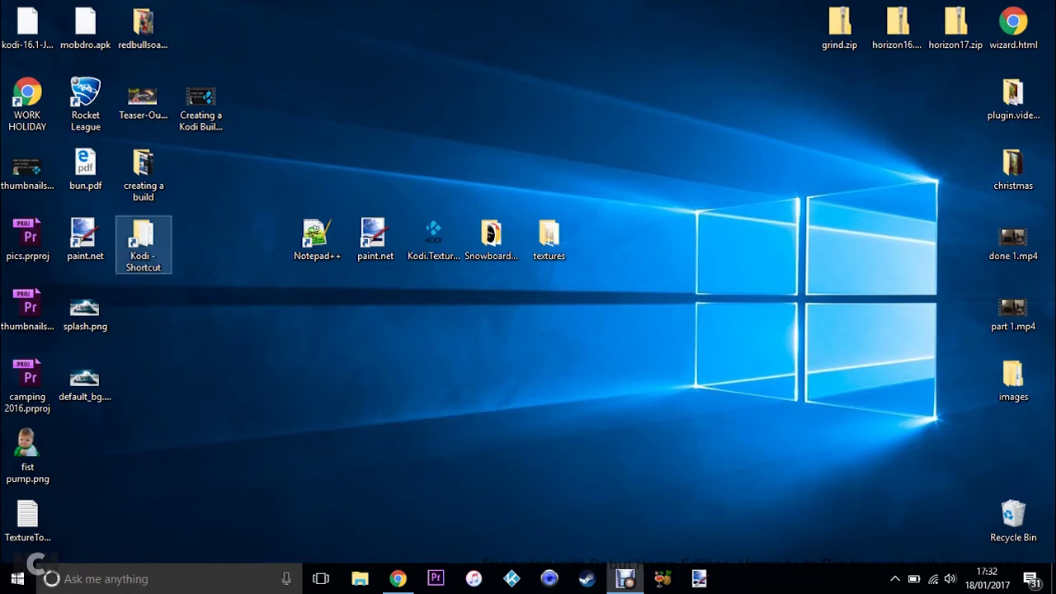
double_click(143, 241)
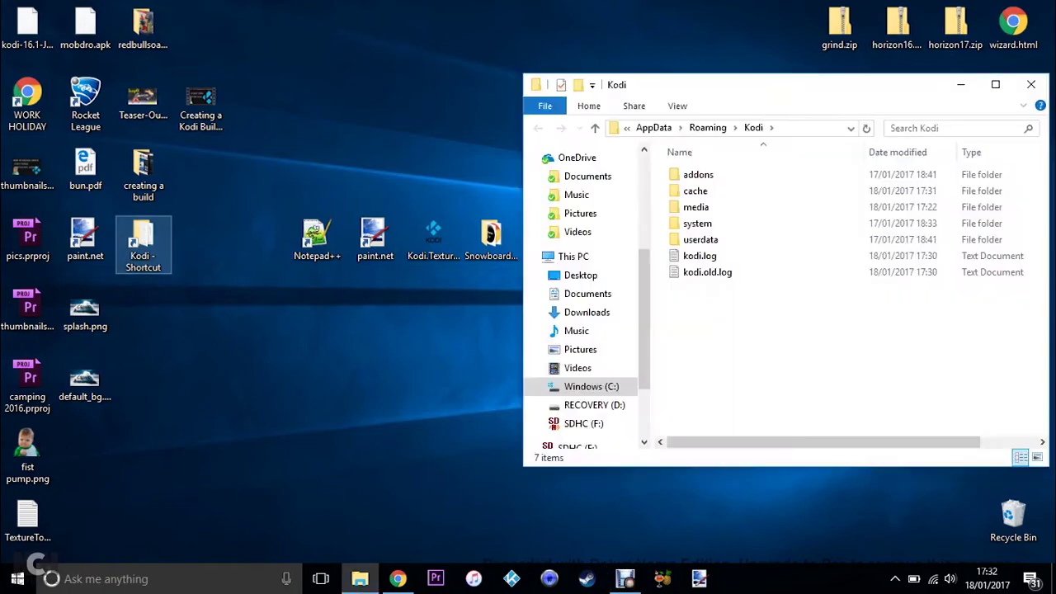
drag(747, 84, 1055, 80)
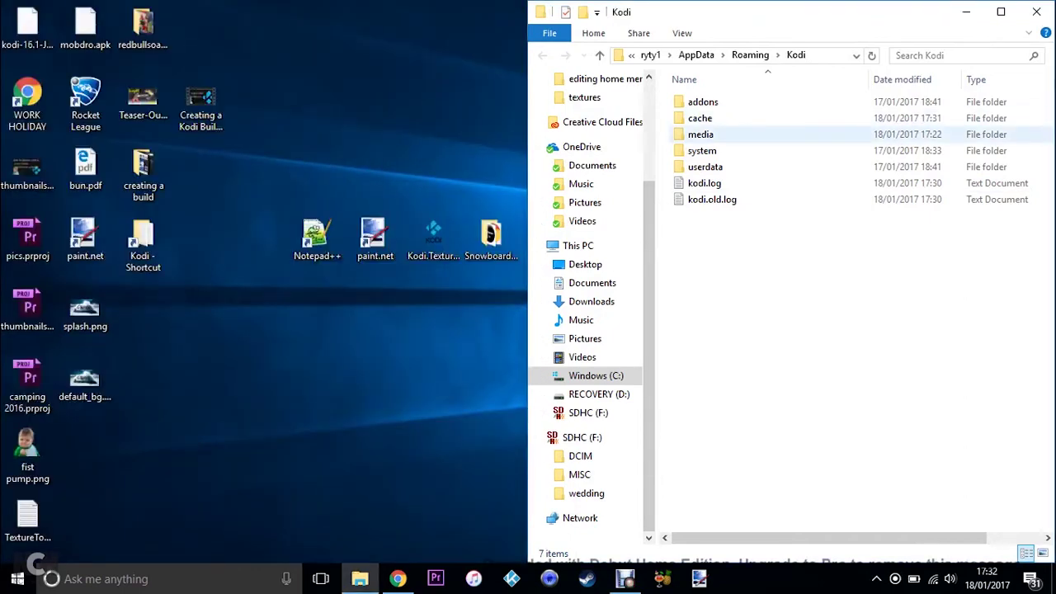
double_click(700, 133)
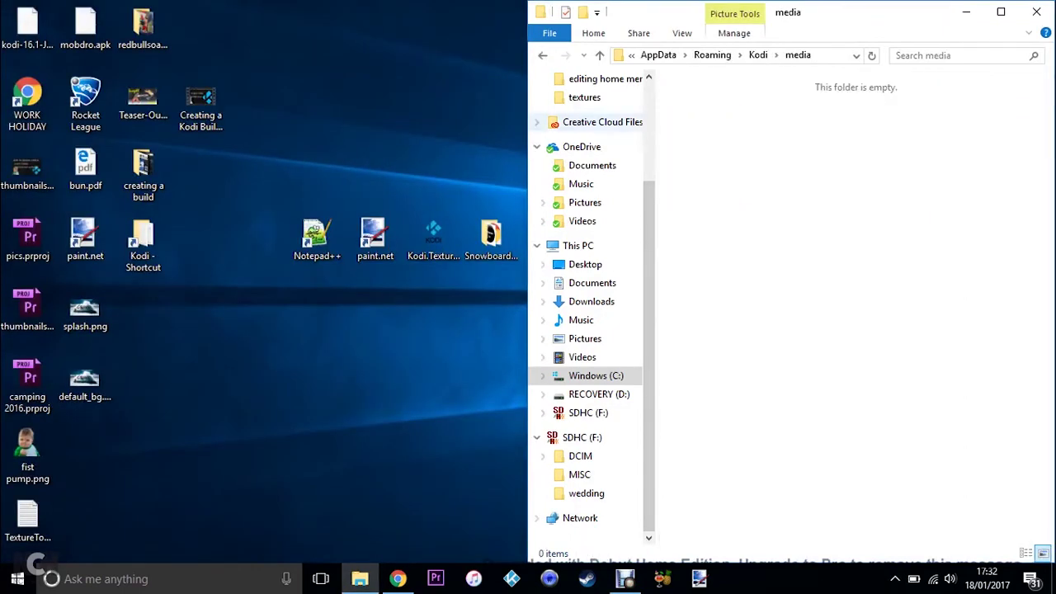
key(alt+Left)
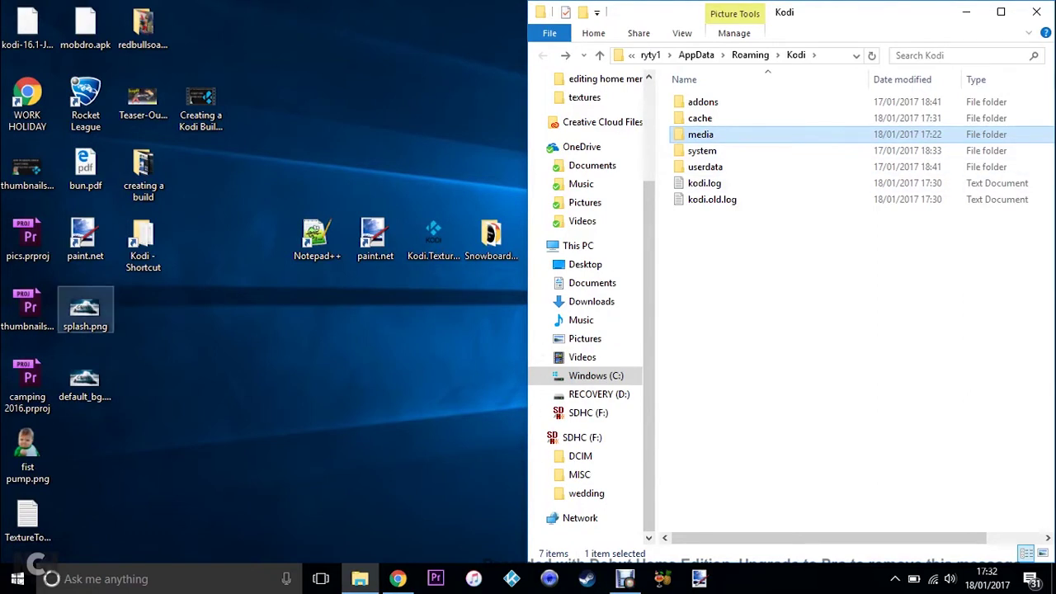
Step: Preview the GRIND splash.png, then move it into Kodi's media folder and confirm it arrived
double_click(85, 309)
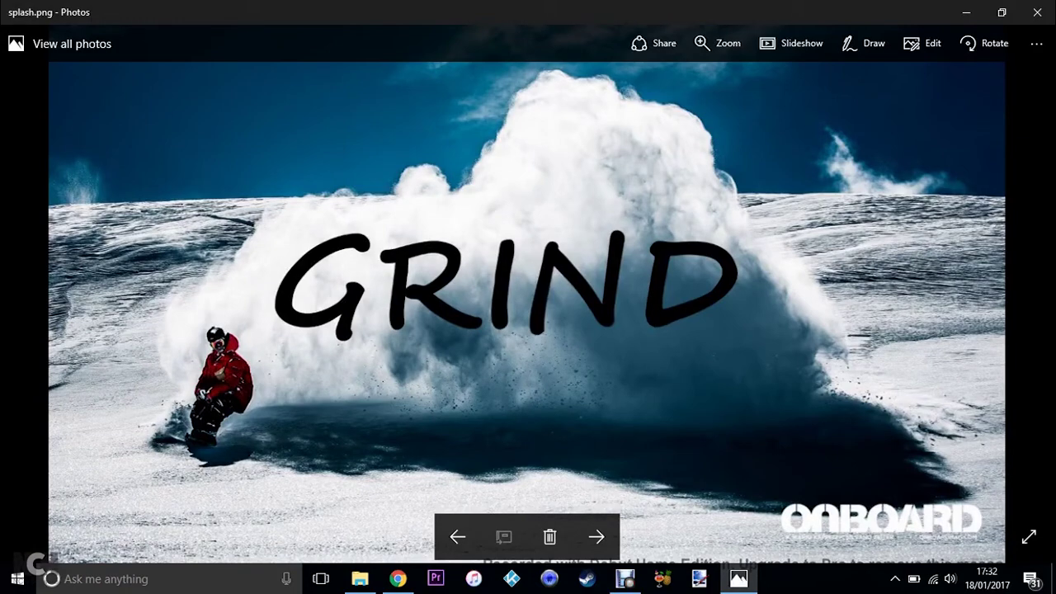
click(1037, 12)
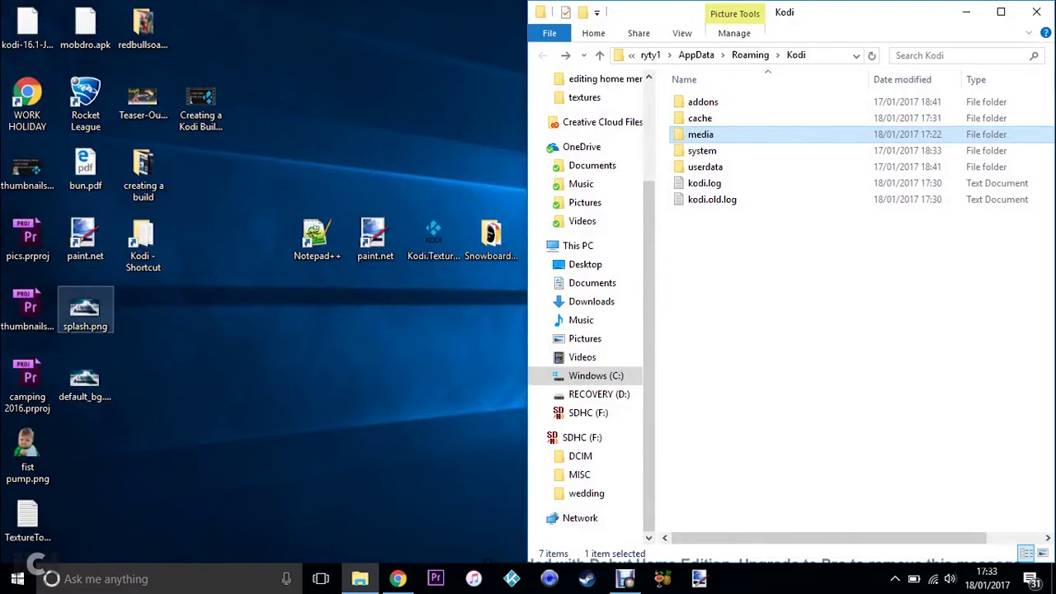
mouse_move(85, 310)
mouse_down()
mouse_move(384, 248)
mouse_move(697, 139)
mouse_up()
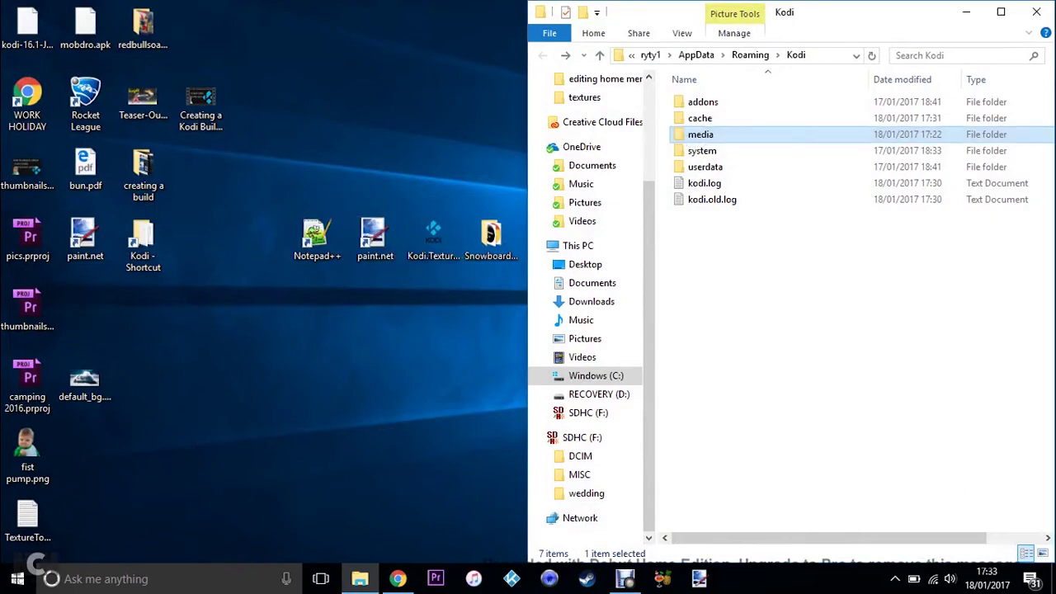
double_click(700, 135)
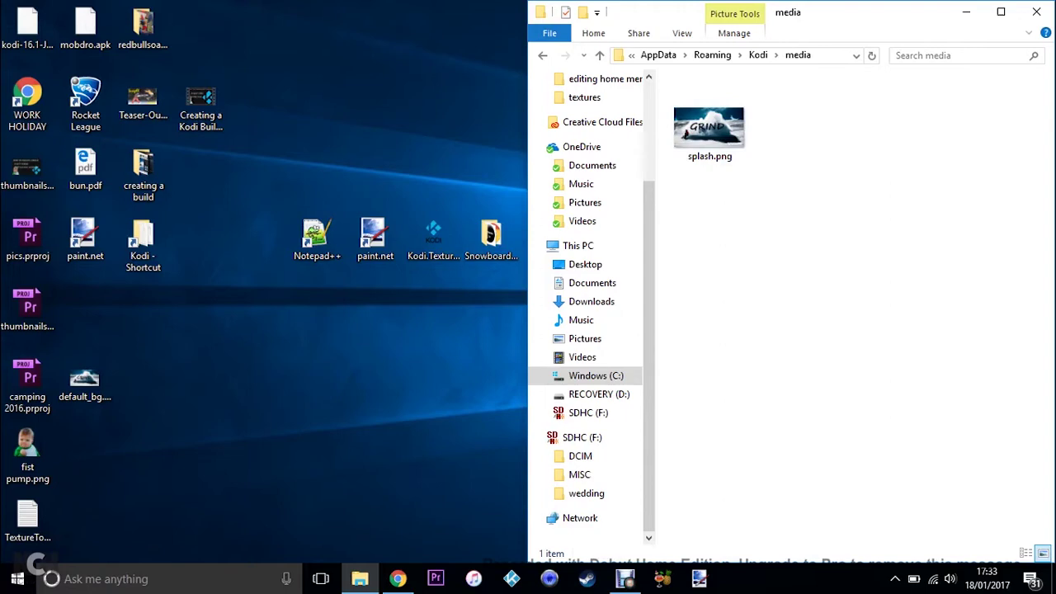
click(542, 55)
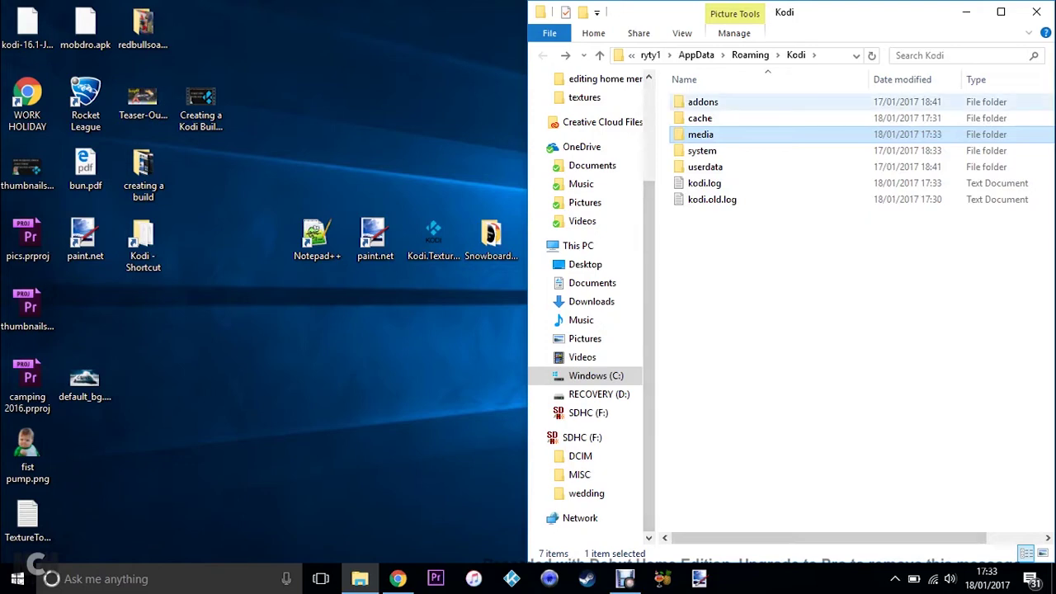
Step: Navigate into addons > skin.aeon.nox.5 > backgrounds
double_click(702, 102)
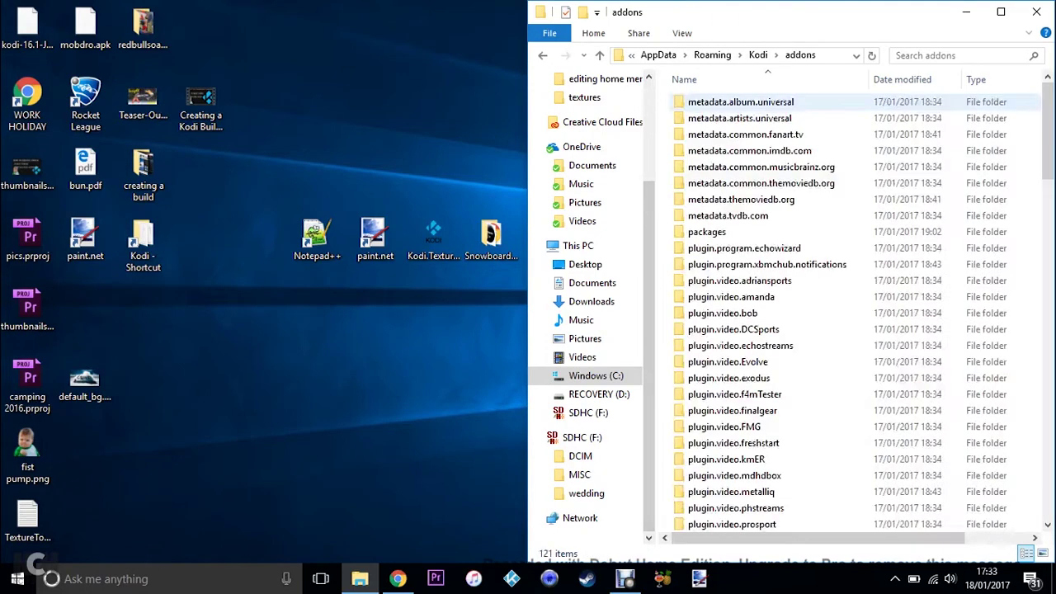
scroll(891, 132, down, 20)
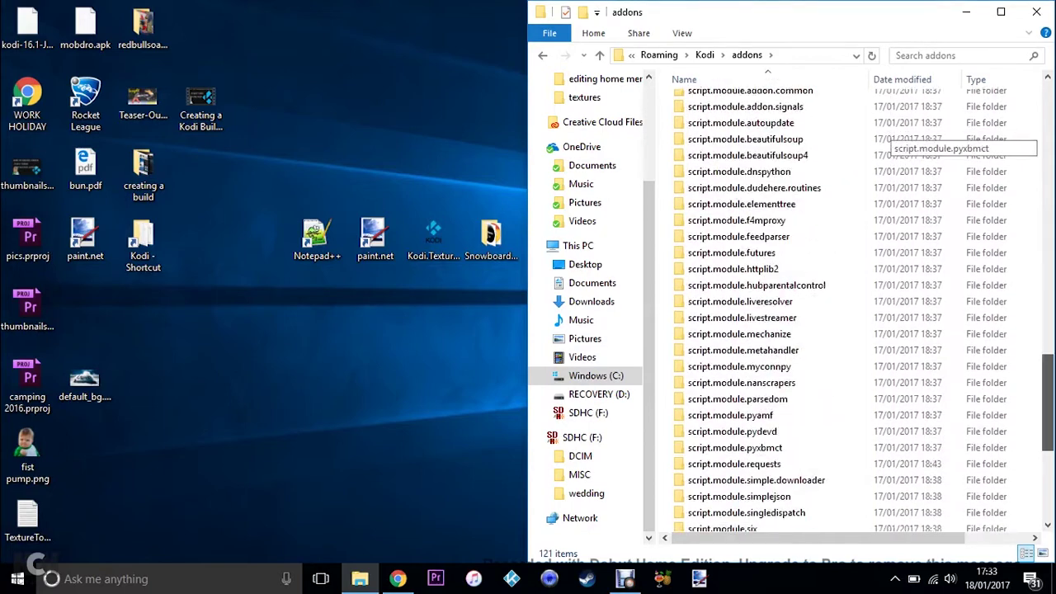
double_click(718, 528)
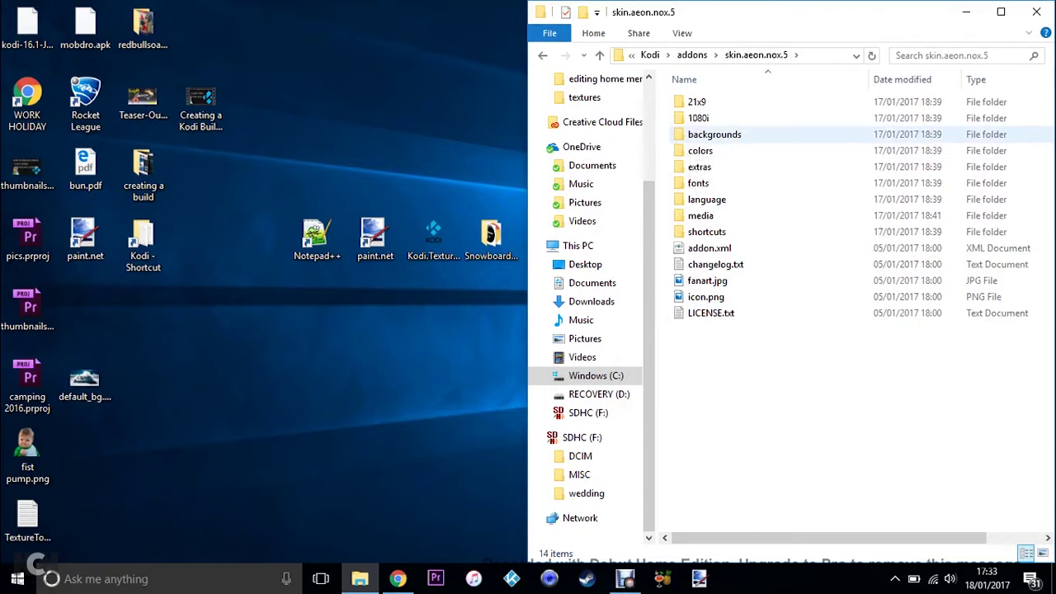
double_click(715, 134)
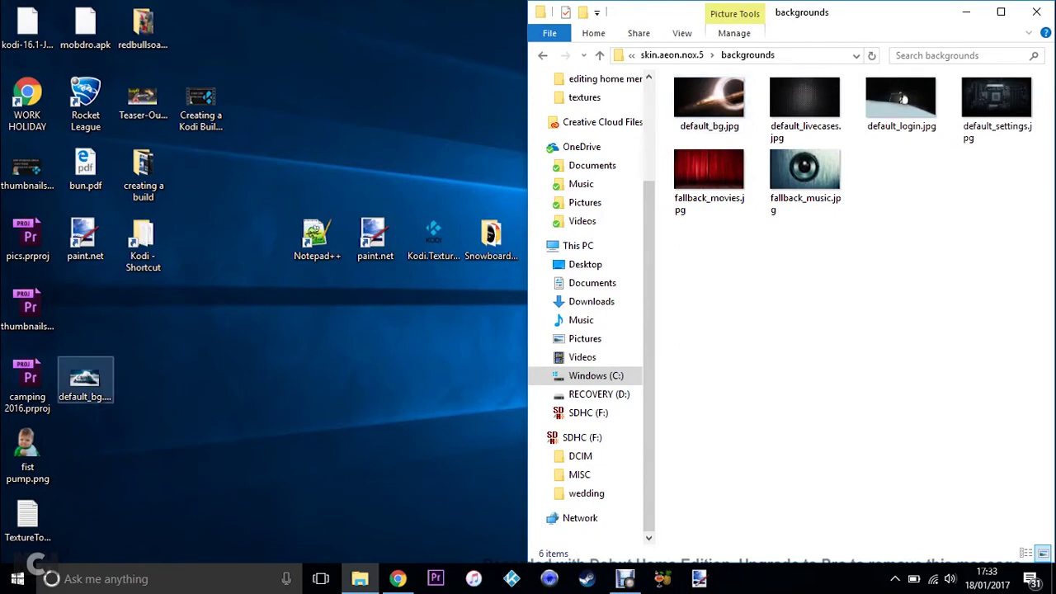
Step: Move the desktop's default_bg.jpg into backgrounds, replacing the original file
click(85, 381)
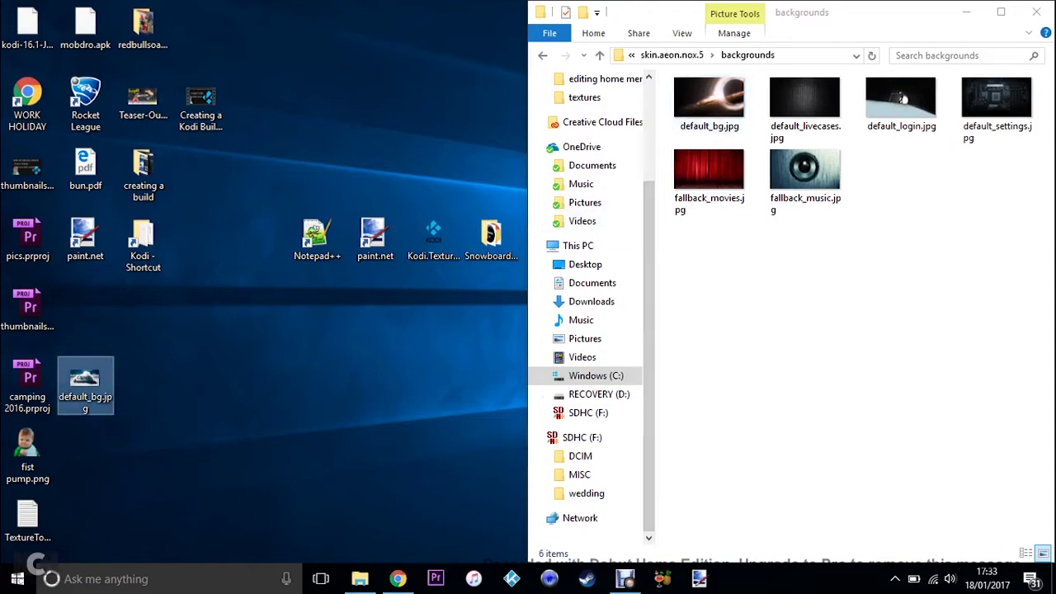
drag(85, 384, 709, 347)
click(486, 165)
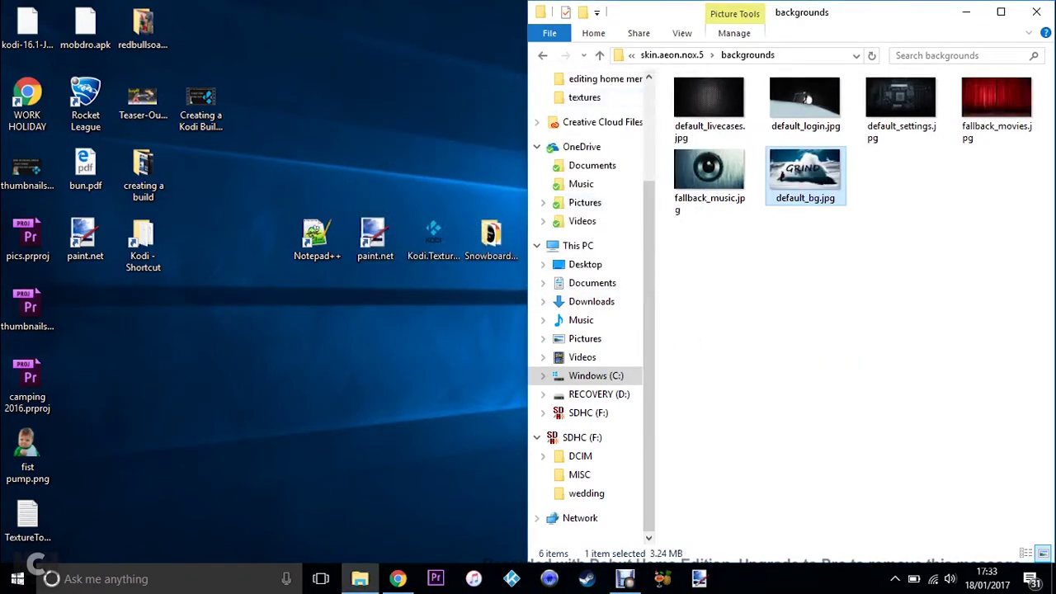
click(511, 578)
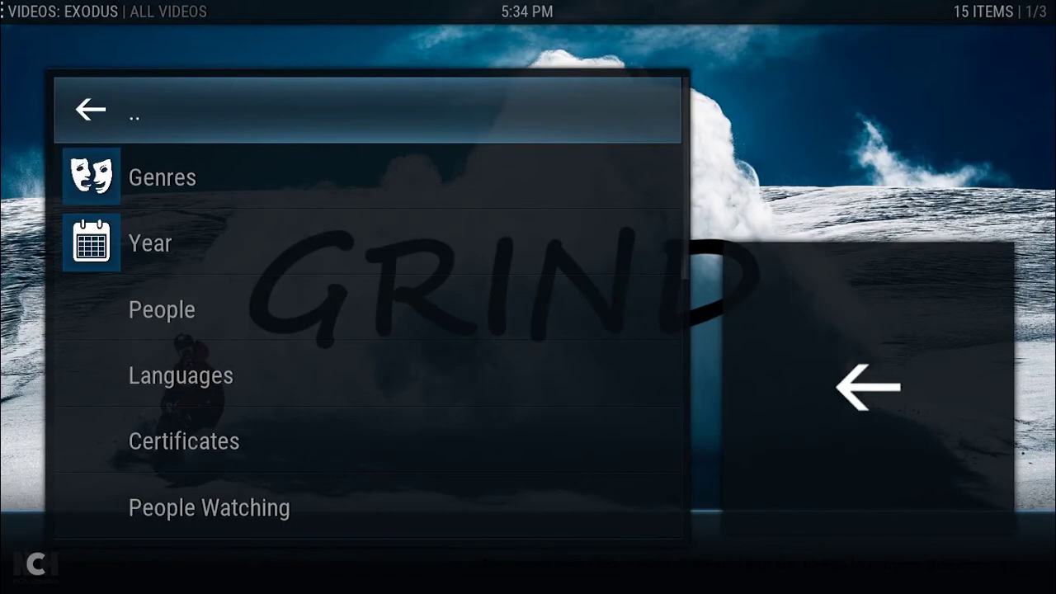
key(alt+Tab)
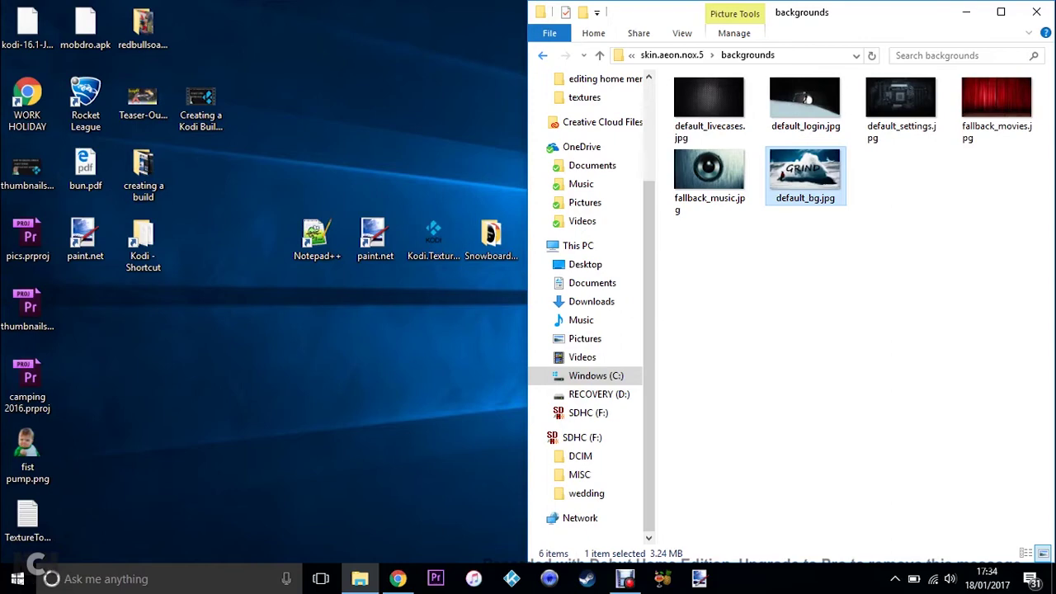
Step: Go back up to the Kodi folder, then open userdata > addon_data > skin.aeon.nox.5
key(BackSpace)
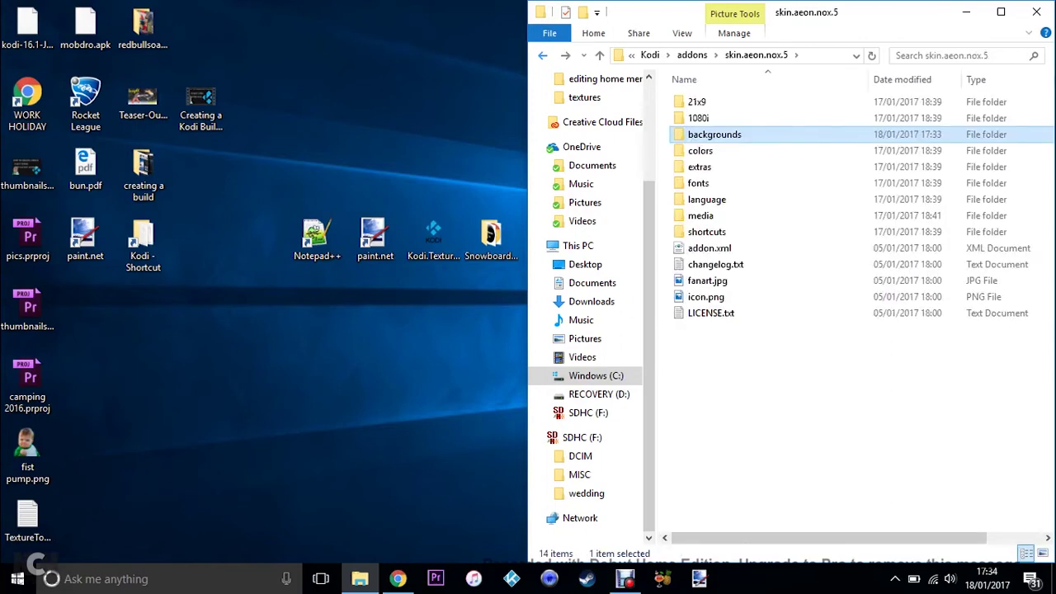
key(BackSpace)
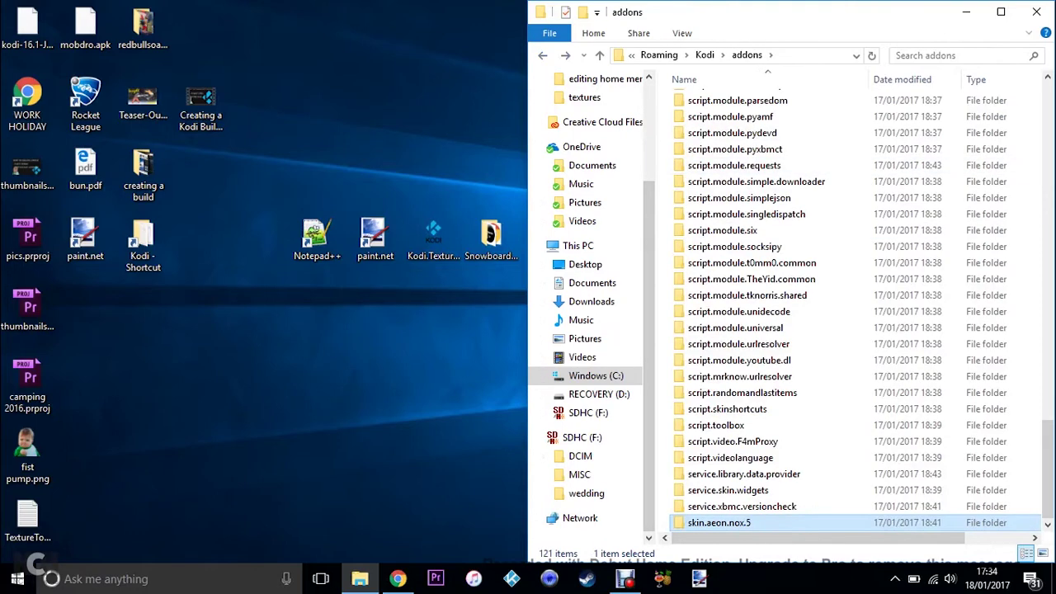
key(BackSpace)
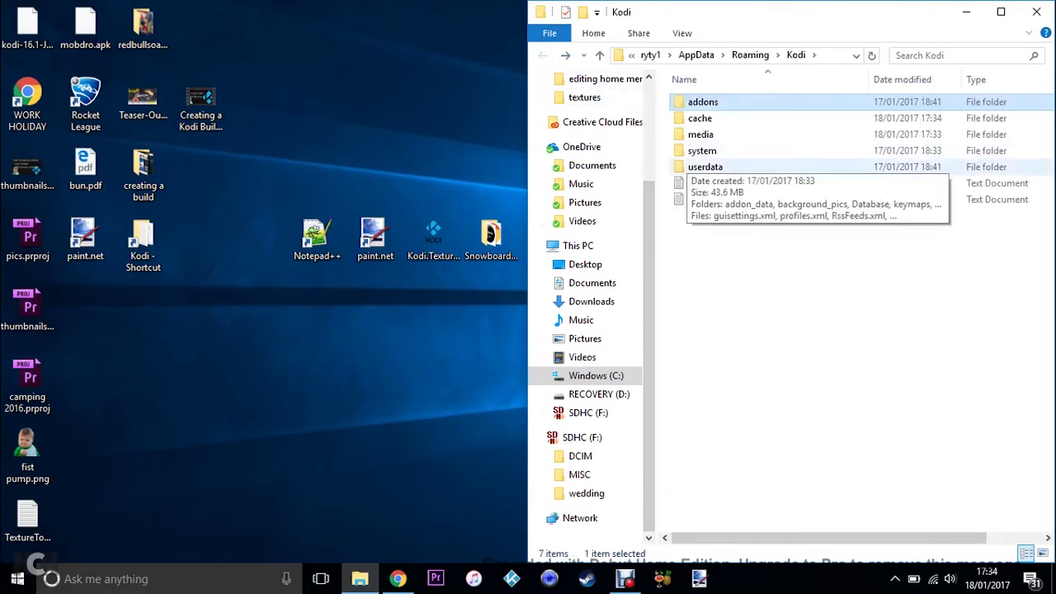
double_click(705, 167)
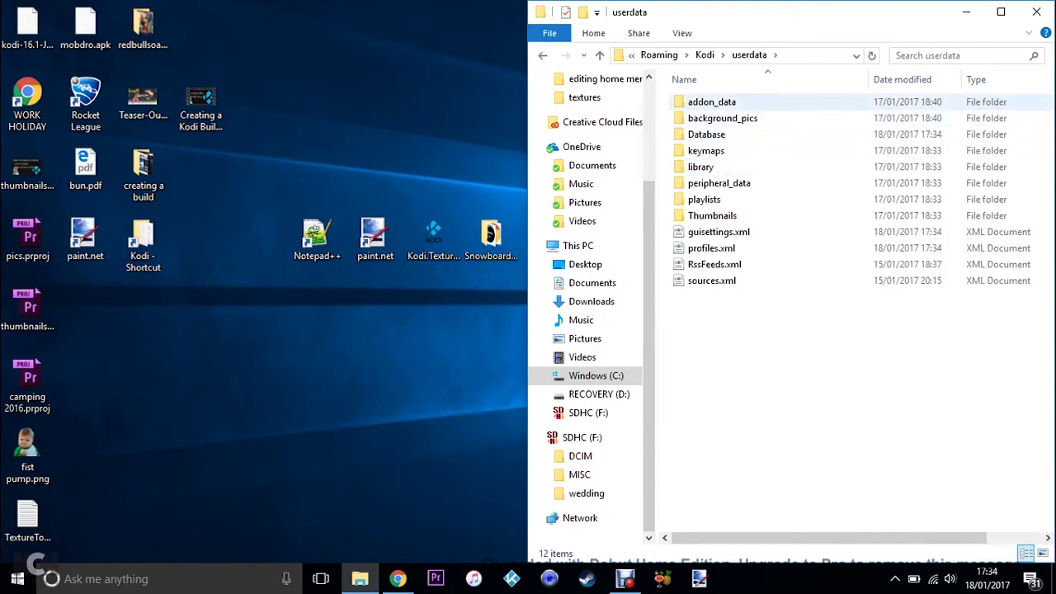
double_click(711, 101)
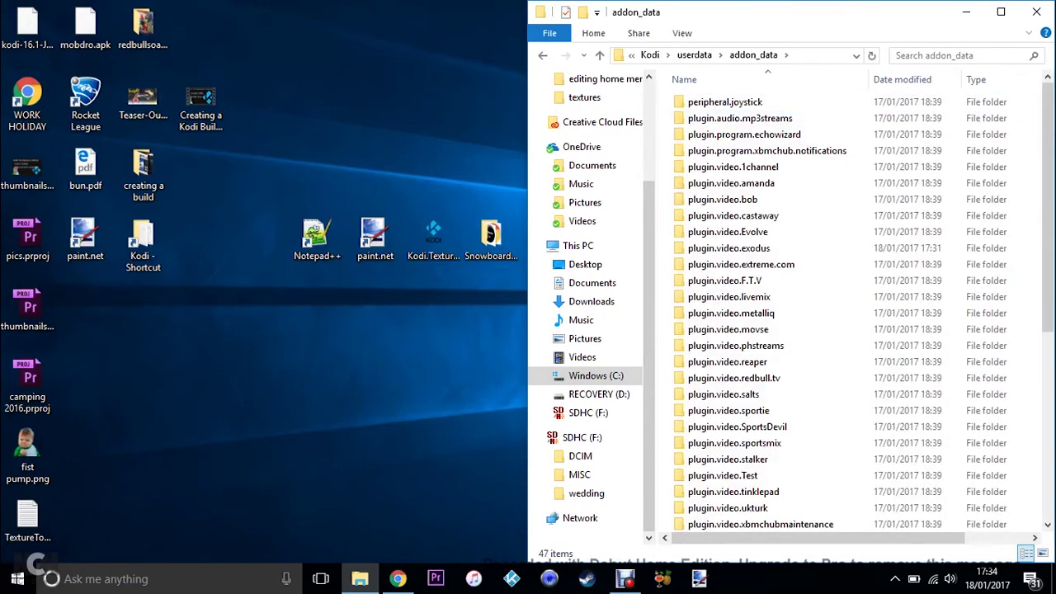
scroll(767, 313, down, 7)
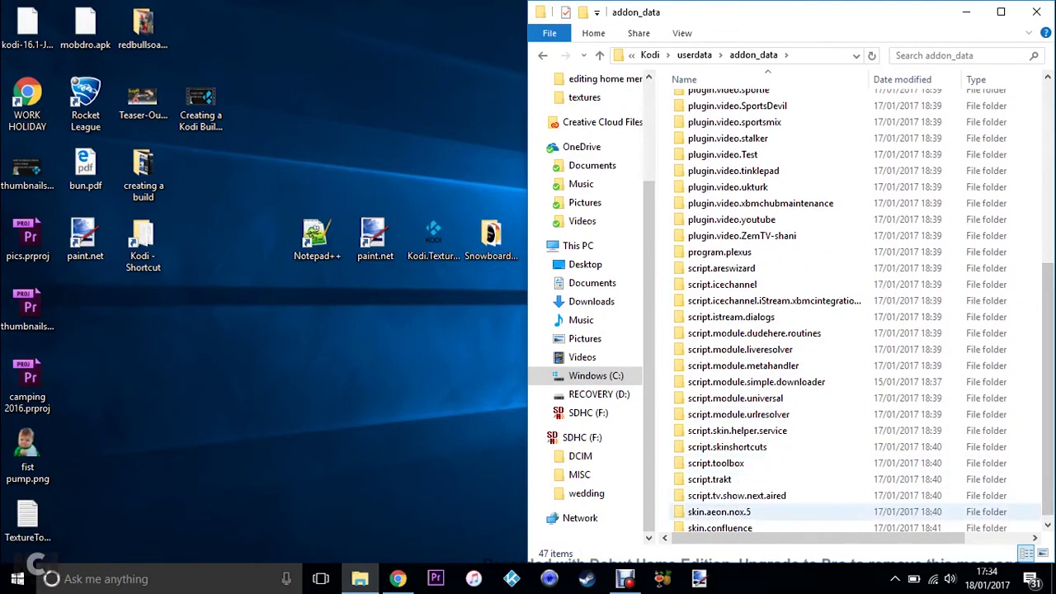
double_click(719, 512)
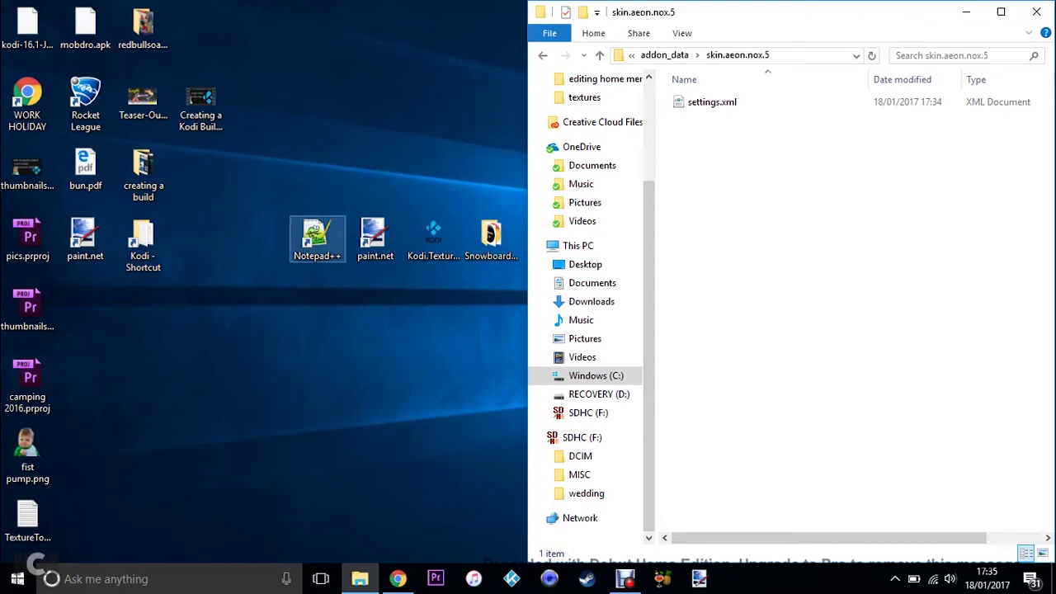
click(398, 579)
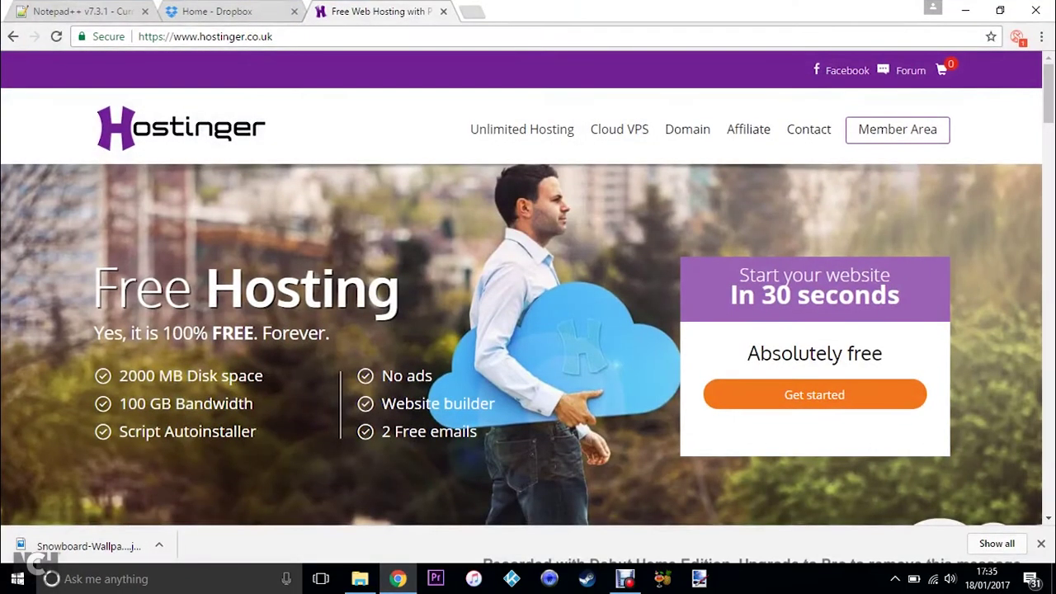
key(ctrl+1)
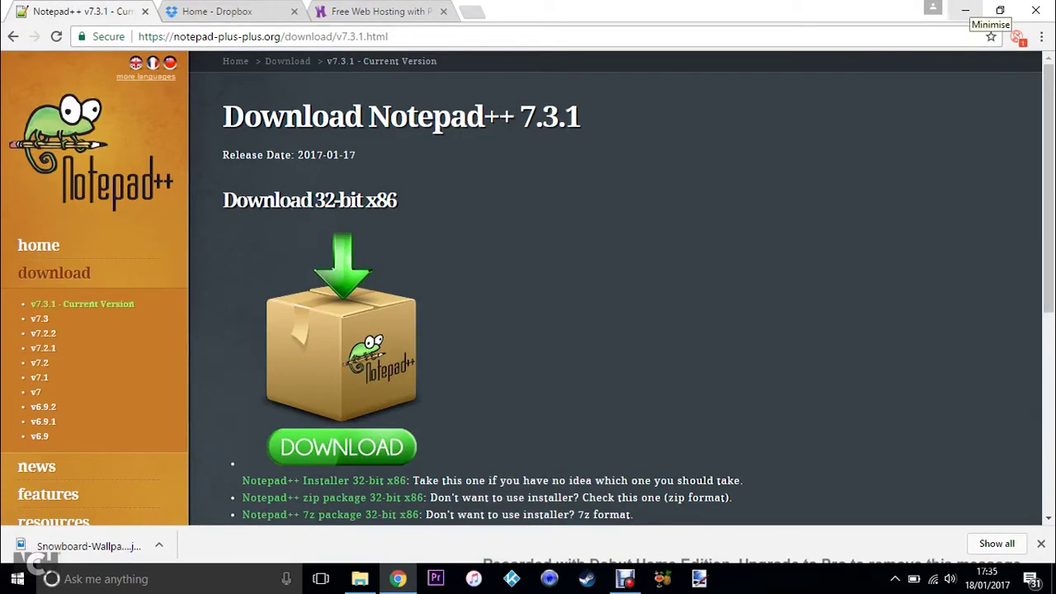
click(965, 10)
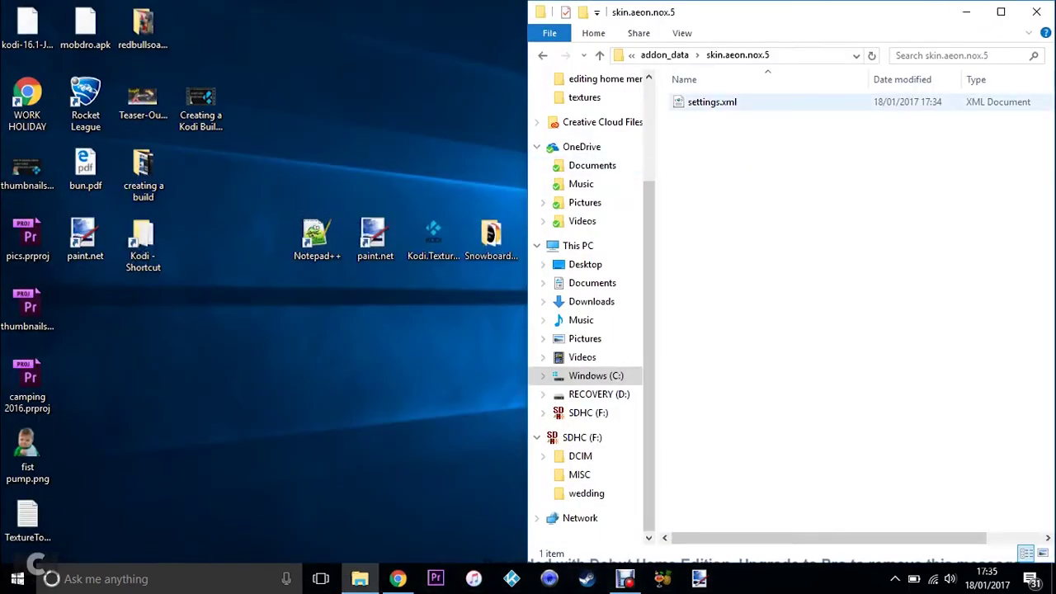
Step: Pick settings.xml in the skin.aeon.nox.5 addon_data folder to open it in Notepad++
click(712, 101)
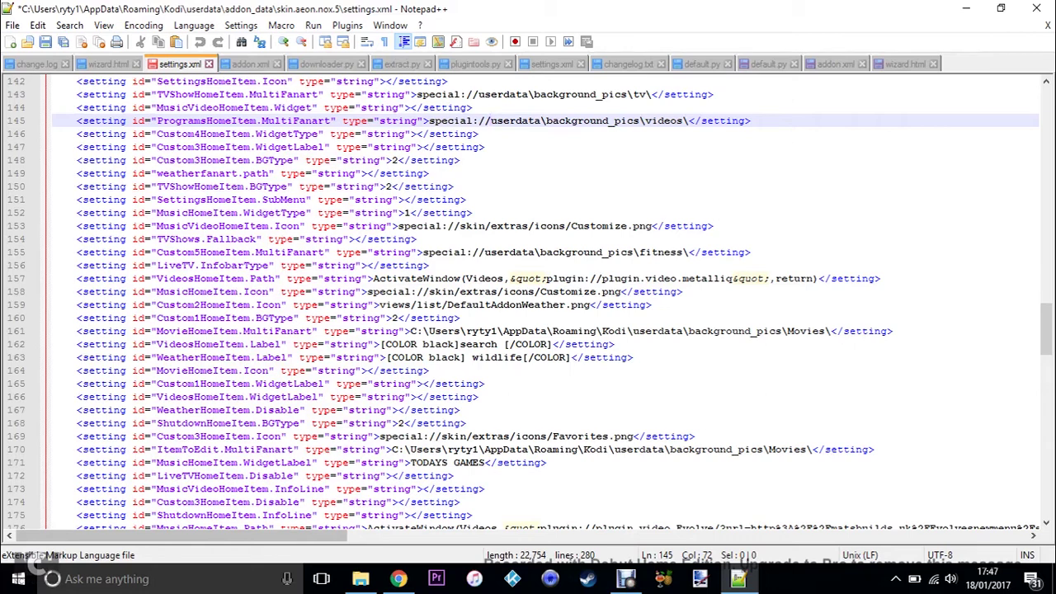
Step: Copy 'special://' from line 155 and paste it over the C:\...\Kodi\ prefix on line 161
drag(422, 251, 683, 252)
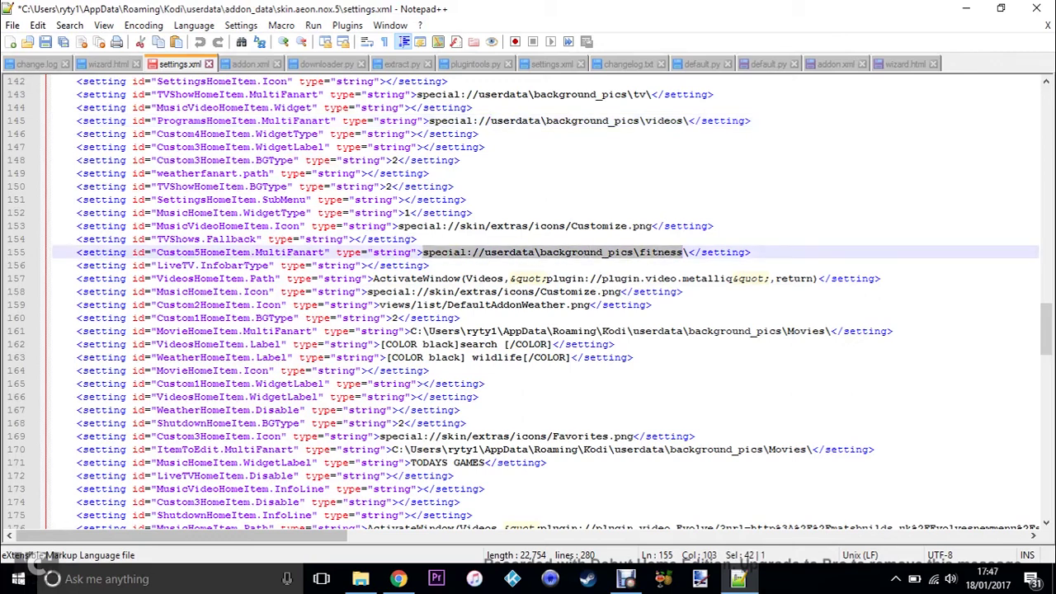
click(484, 384)
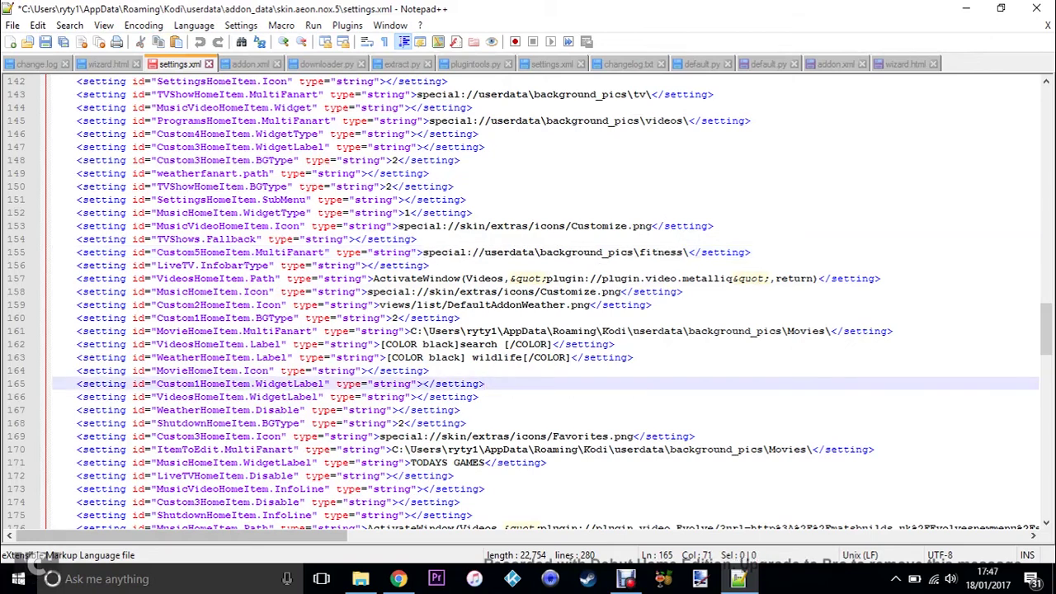
drag(423, 251, 483, 252)
key(ctrl+c)
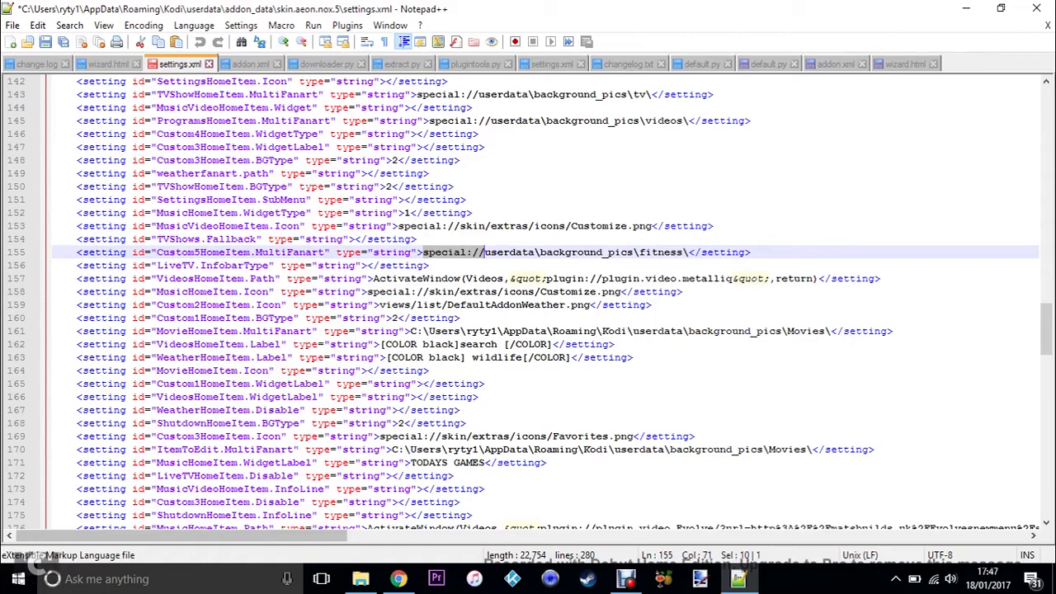
click(634, 331)
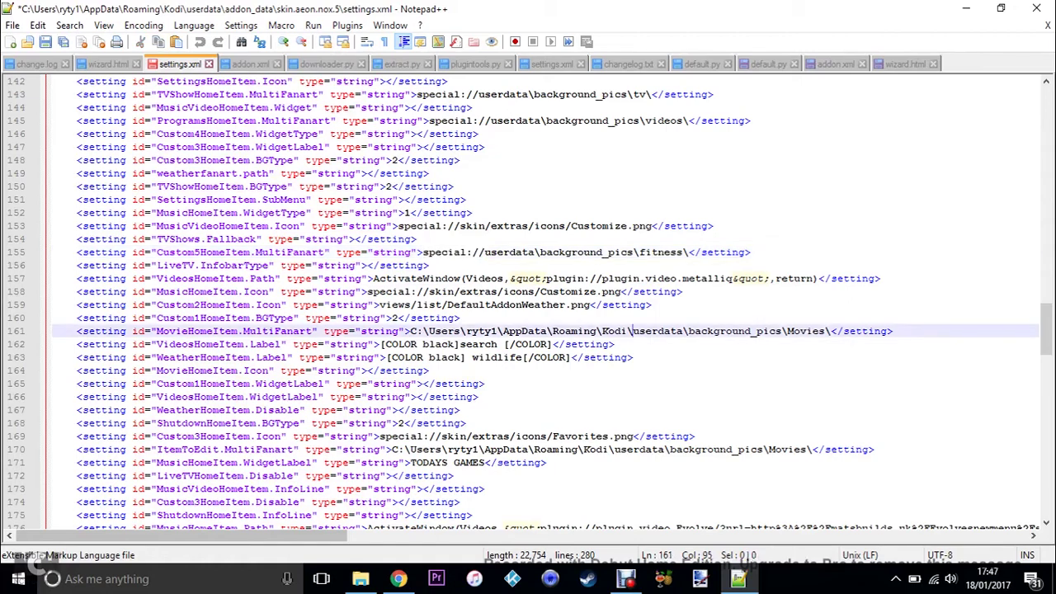
shift+click(484, 344)
drag(484, 344, 409, 331)
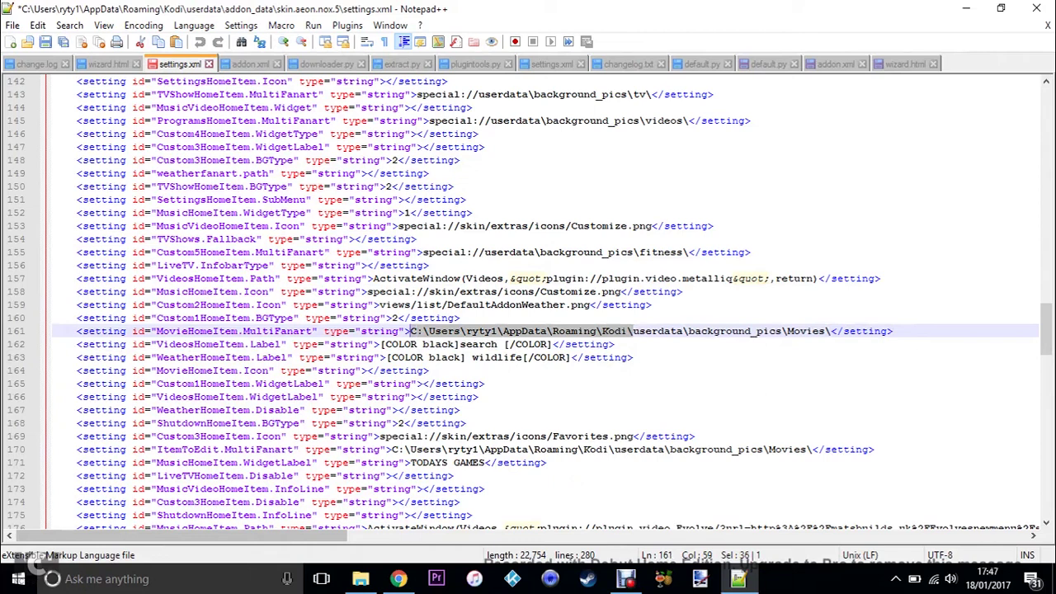
key(Delete)
key(ctrl+v)
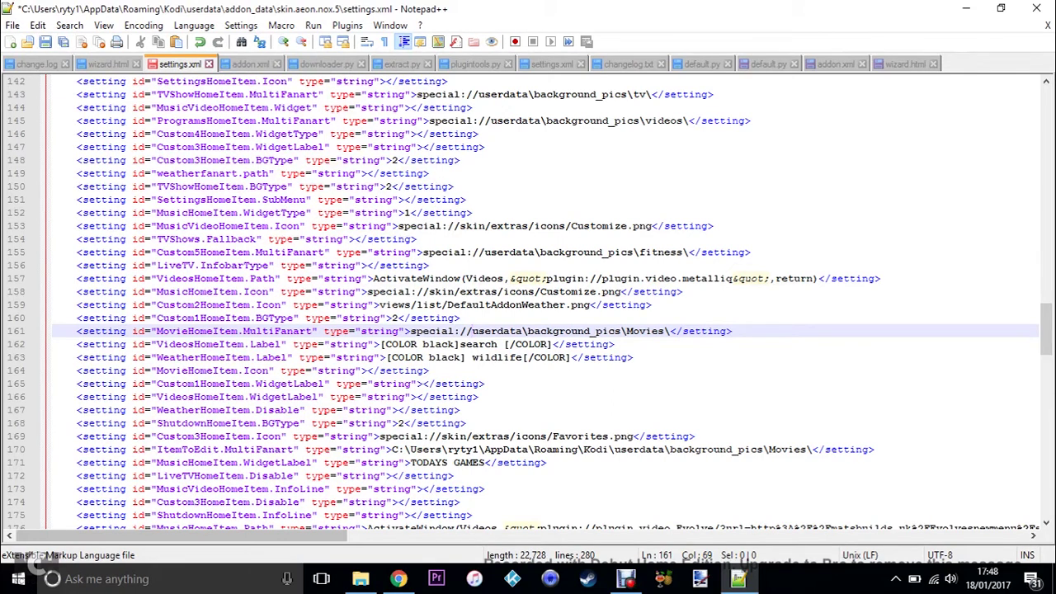
Step: Place the cursor at the new special:// prefix on line 161 and scroll to the file's top
click(409, 330)
drag(1045, 329, 1046, 176)
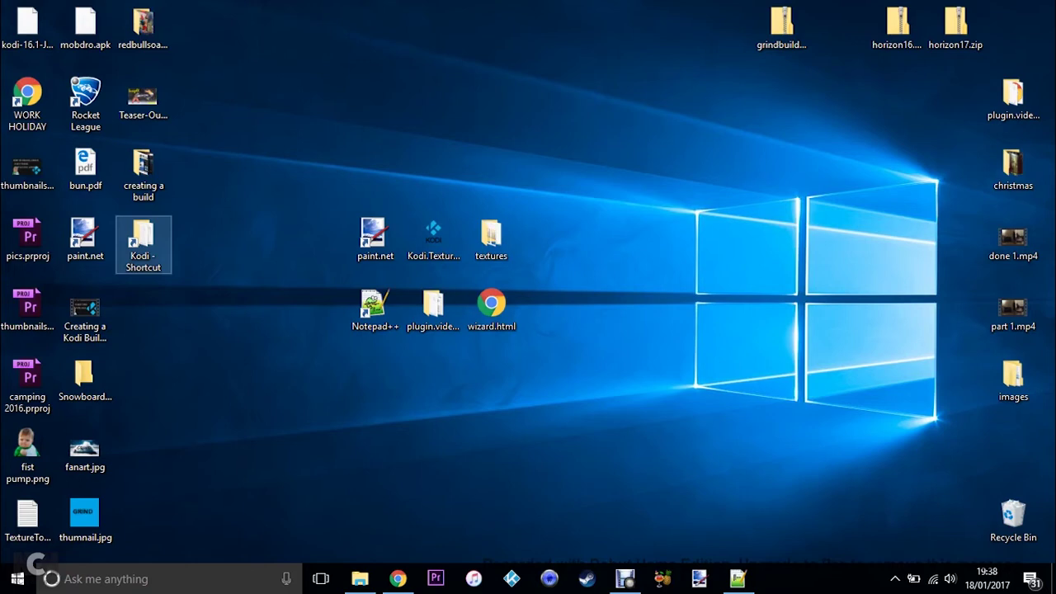
Step: Compress Kodi's addons, media and userdata folders into a zipped folder
double_click(143, 239)
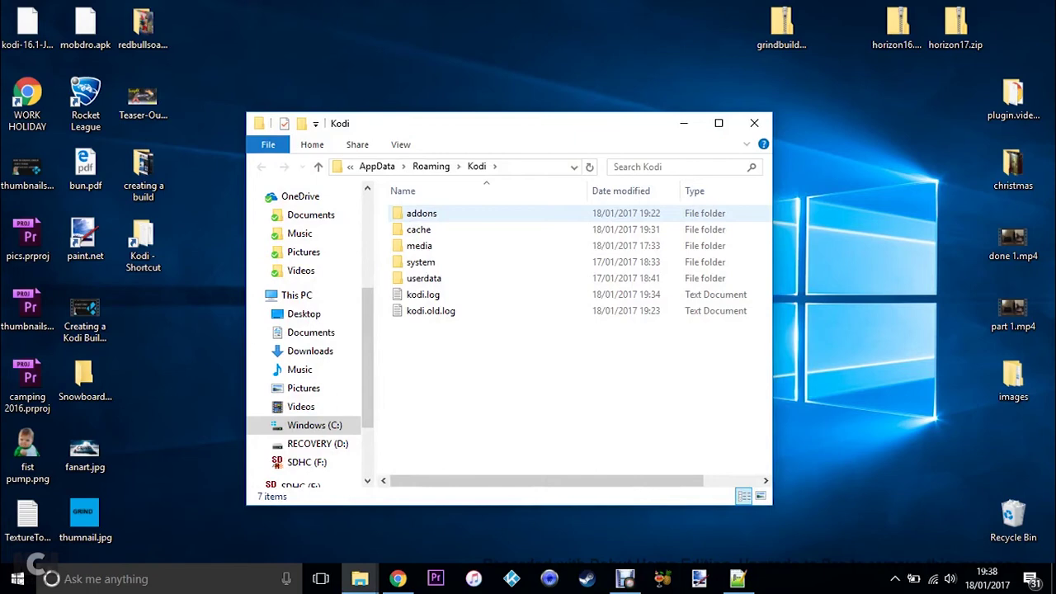
click(420, 212)
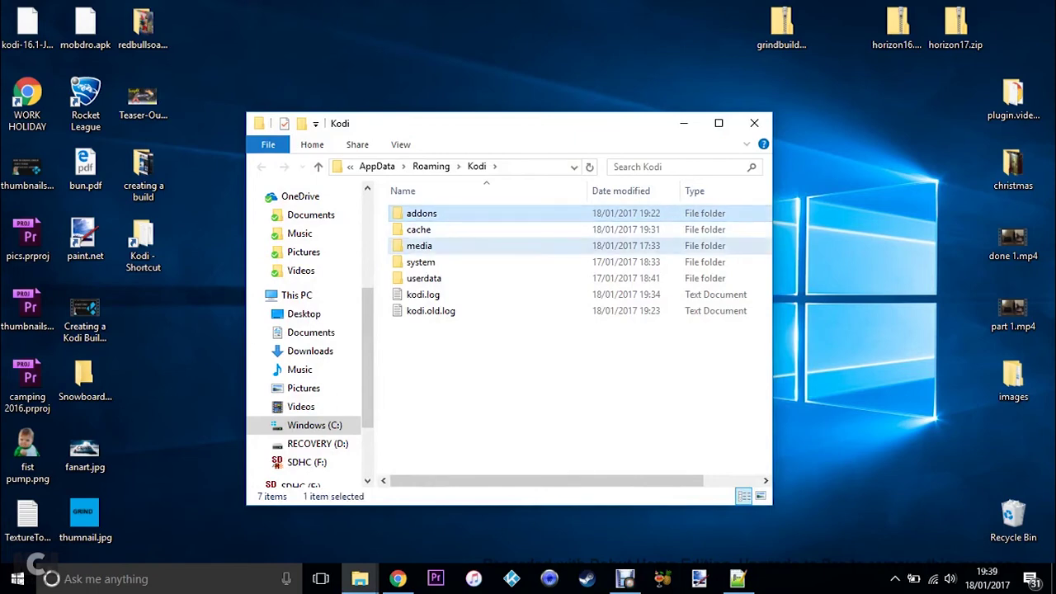
ctrl+click(419, 246)
ctrl+click(423, 278)
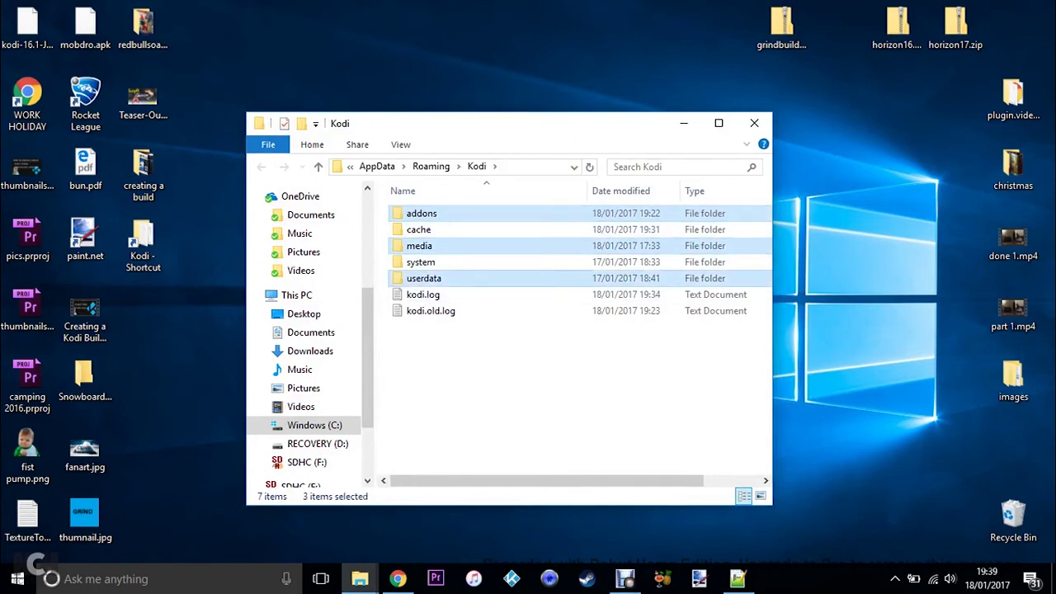
right_click(429, 278)
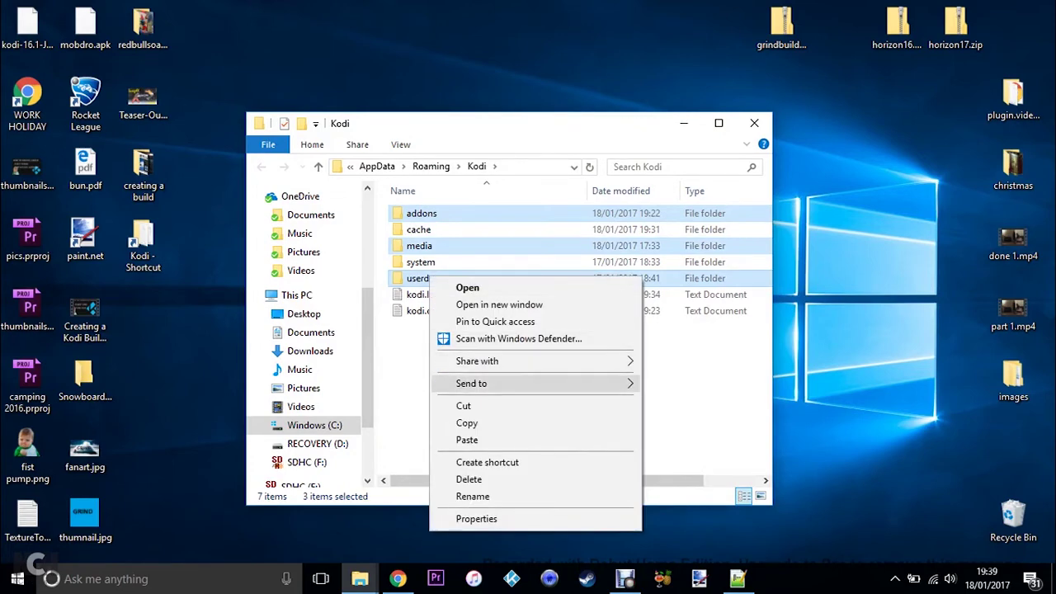
mouse_move(544, 382)
click(707, 402)
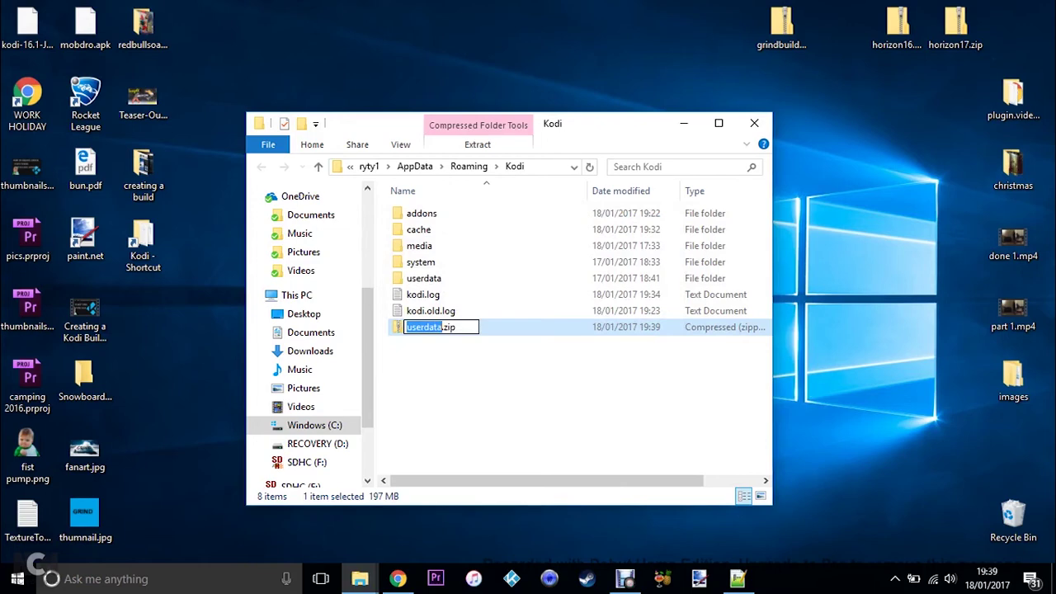
Step: Name the archive grind.zip and move it onto the desktop
text(grind)
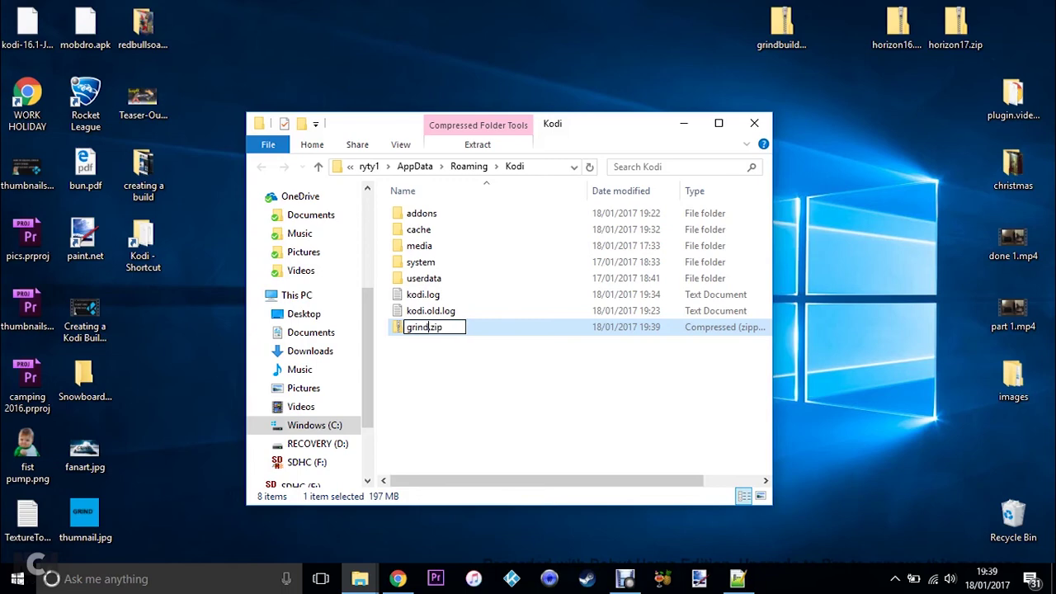
key(Return)
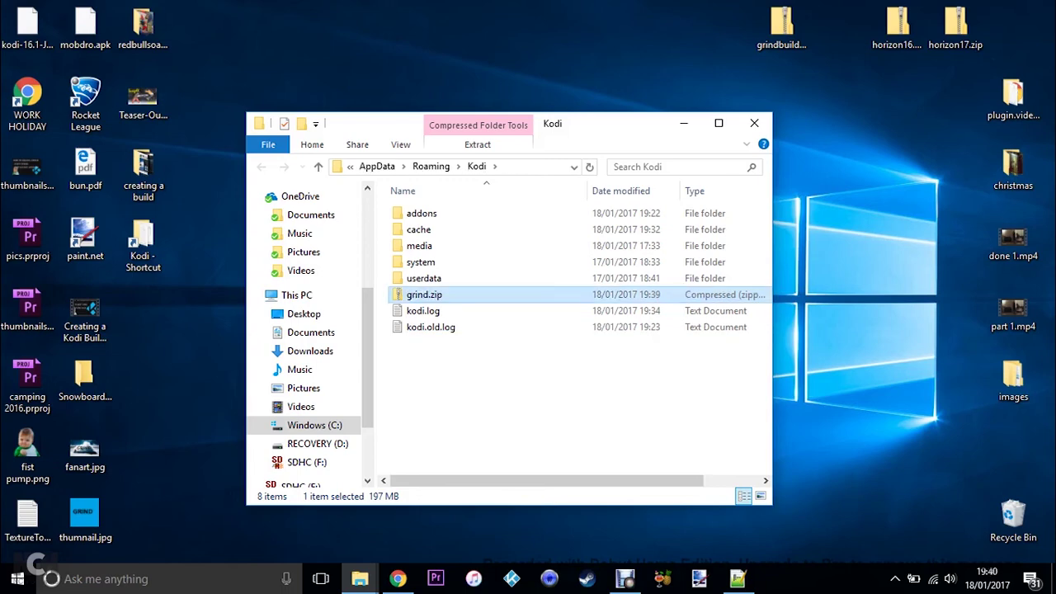
drag(424, 295, 432, 99)
click(753, 123)
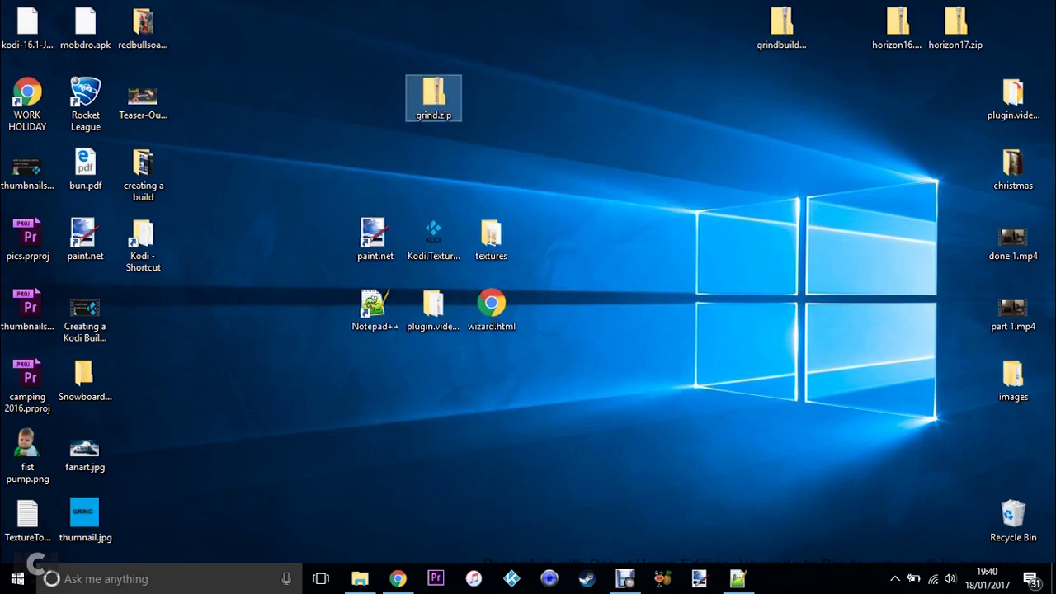